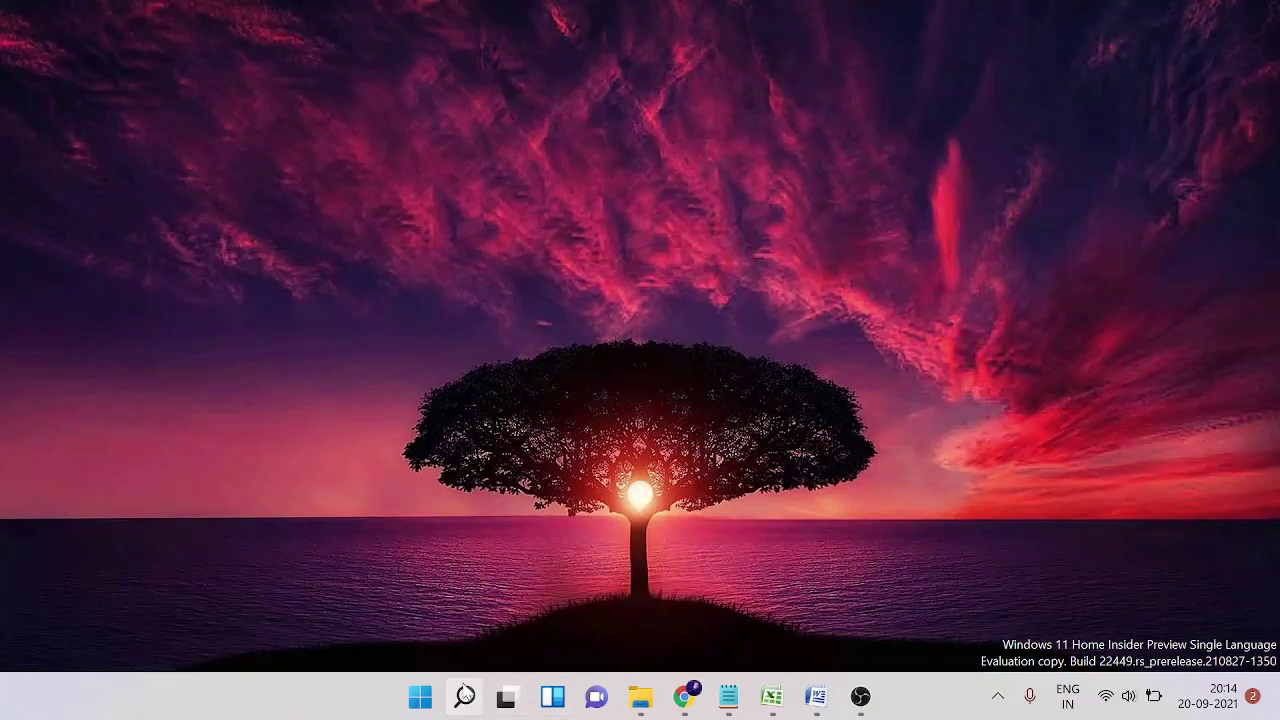
Open File Explorer Options from the Control Panel and reposition its dialog on the screen
{"action": "left_click", "coordinate": [464, 700]}
{"action": "left_click", "coordinate": [464, 700]}
{"action": "left_click", "coordinate": [464, 700]}
{"action": "type", "text": "control"}
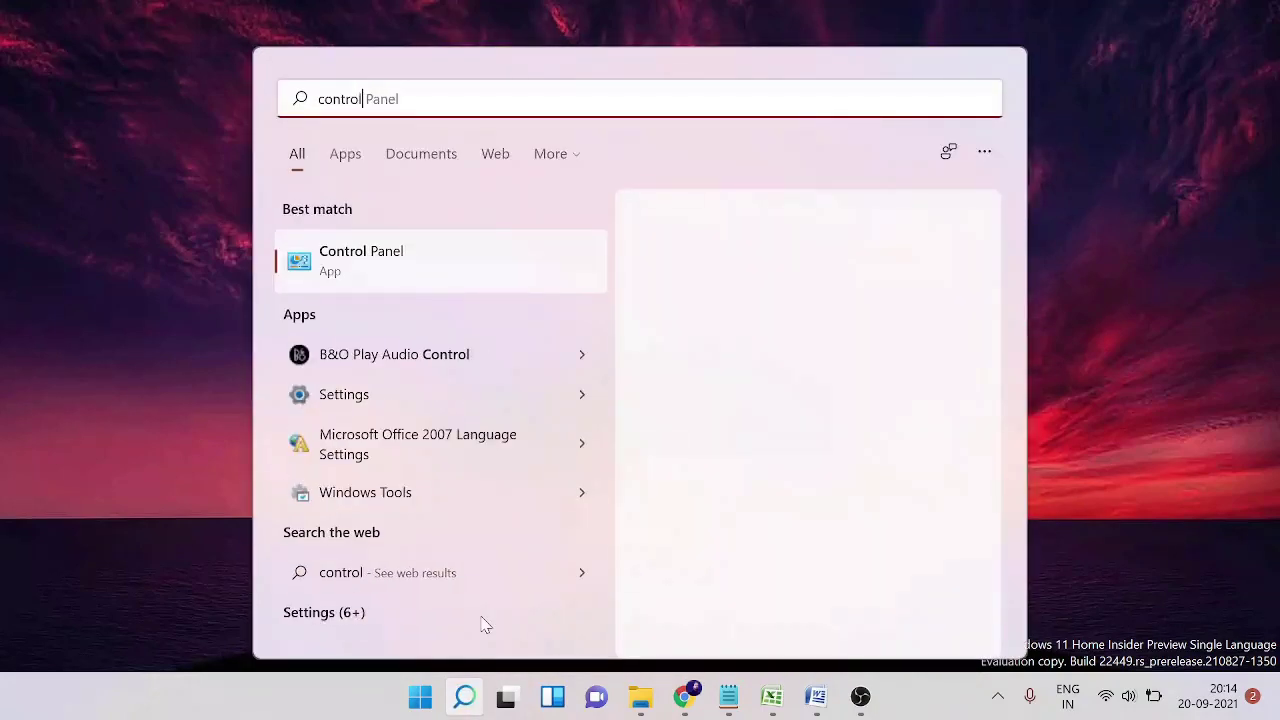
{"action": "left_click", "coordinate": [375, 268]}
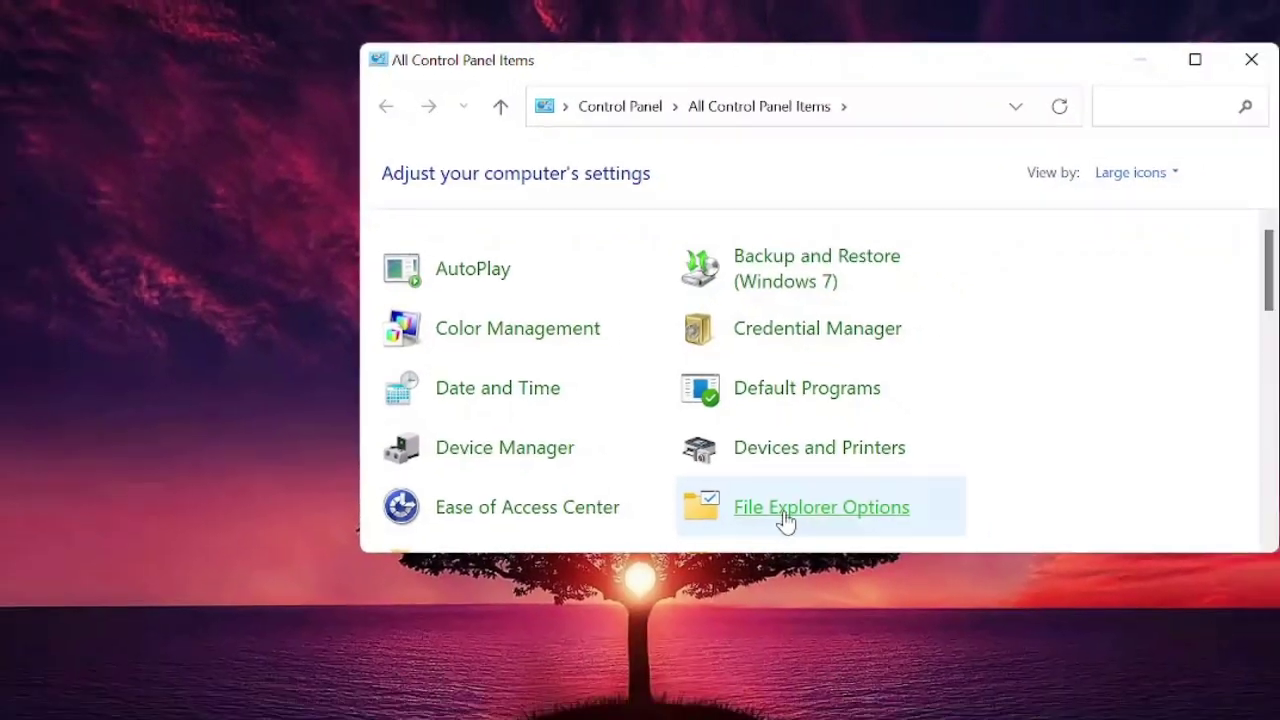
{"action": "left_click", "coordinate": [822, 640]}
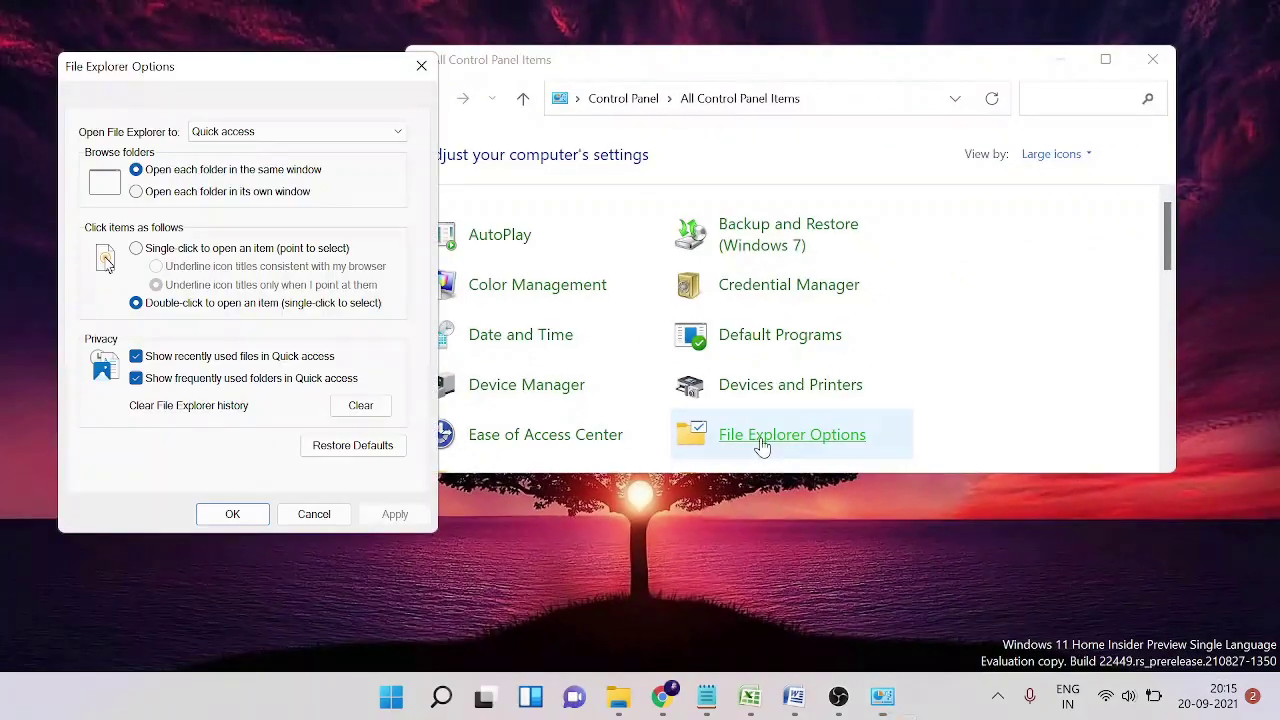
{"action": "left_click_drag", "start_coordinate": [234, 77], "coordinate": [434, 55]}
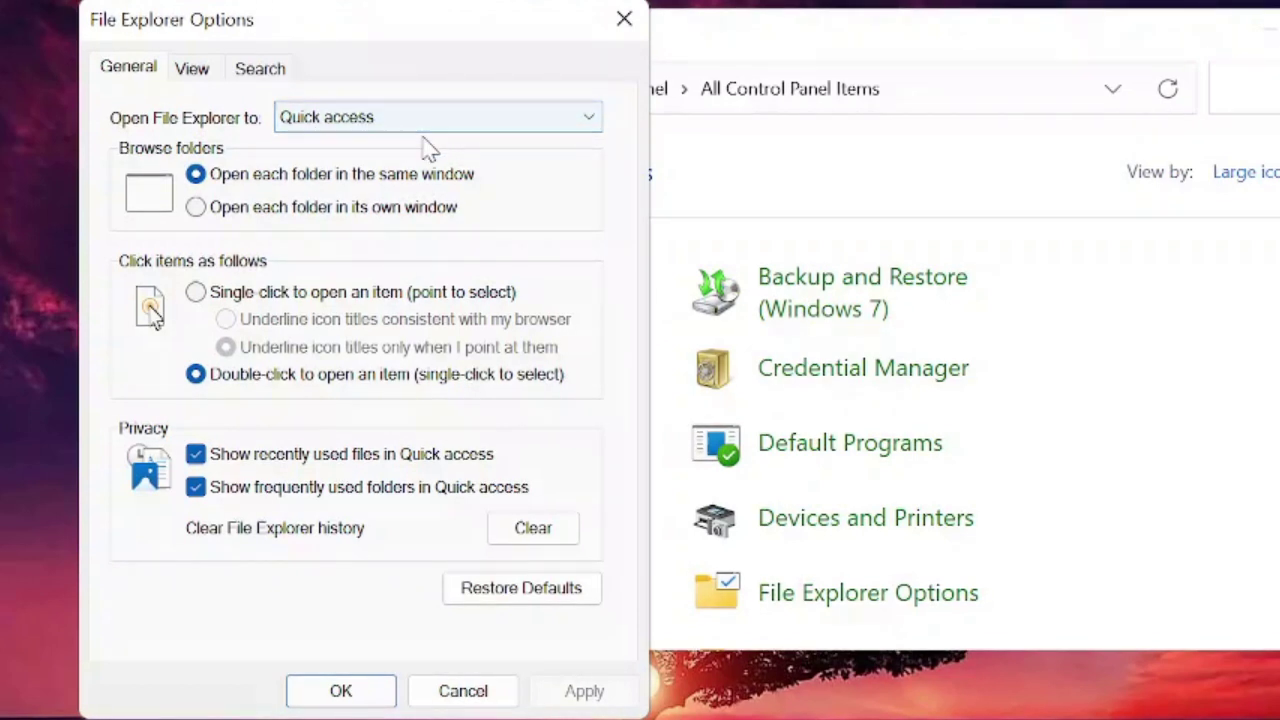
Set File Explorer to open to This PC, apply the change and close the options dialog
{"action": "left_click", "coordinate": [476, 128]}
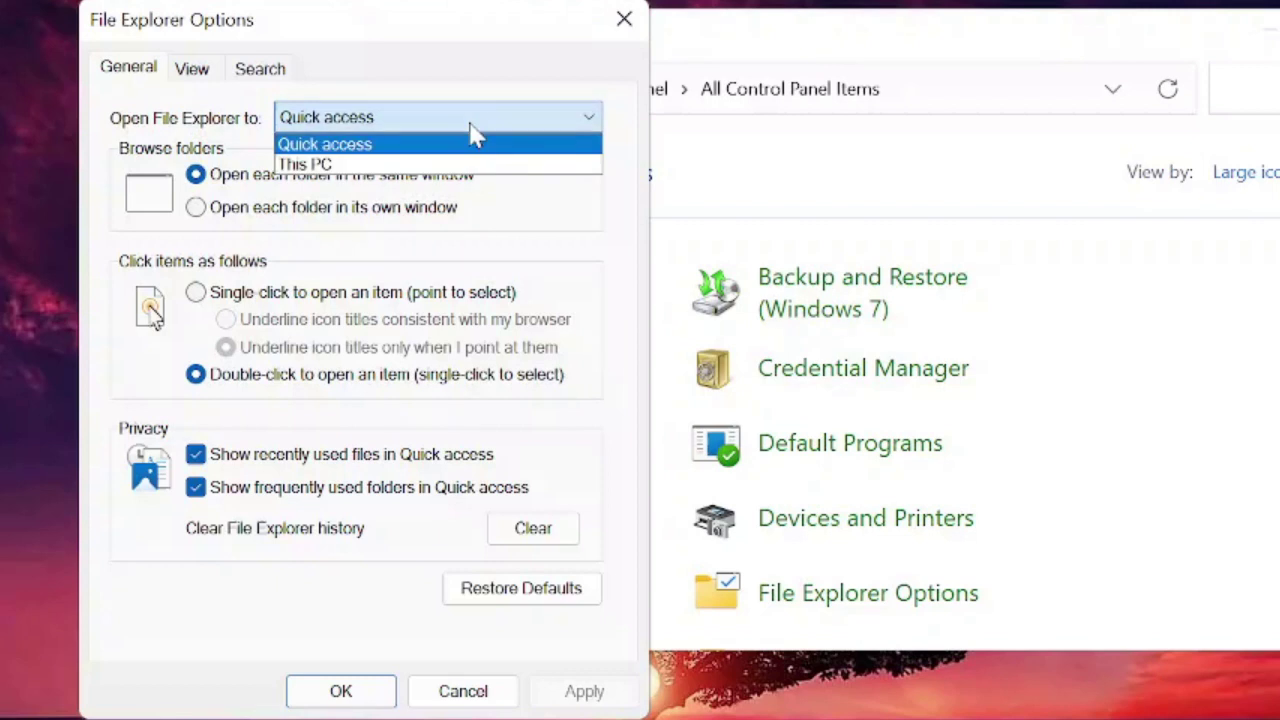
{"action": "left_click", "coordinate": [316, 168]}
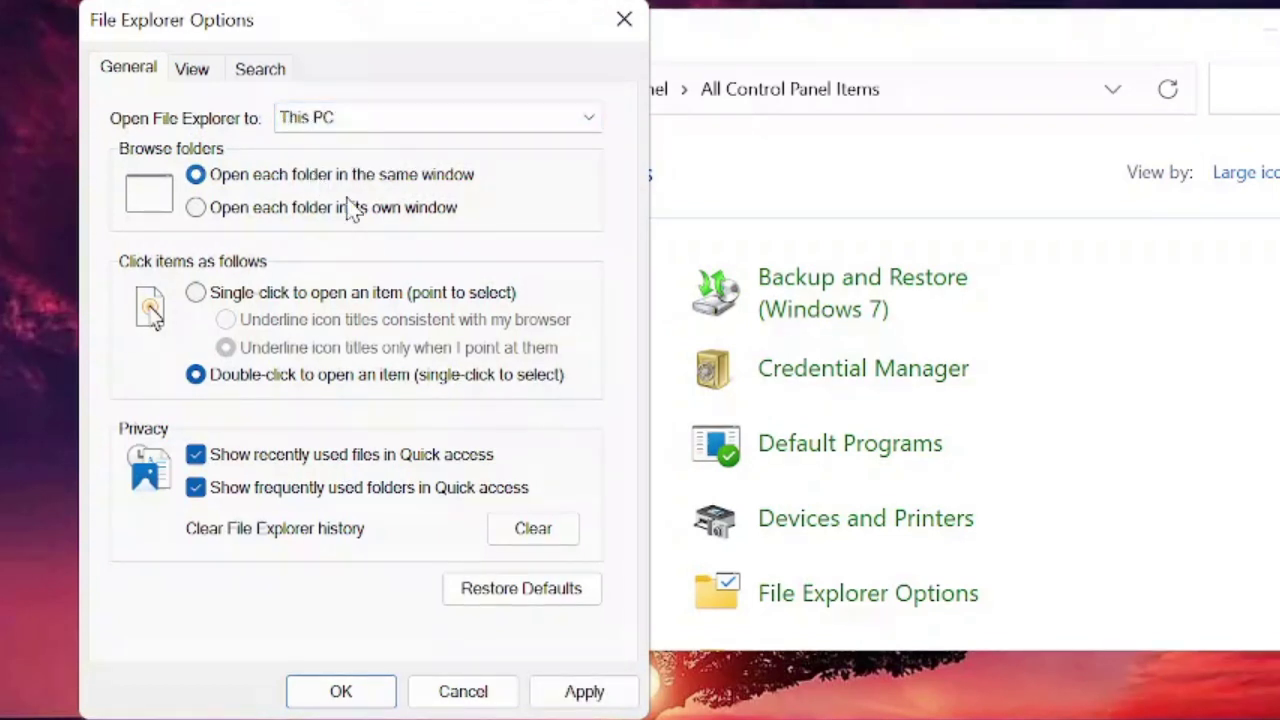
{"action": "left_click", "coordinate": [590, 692]}
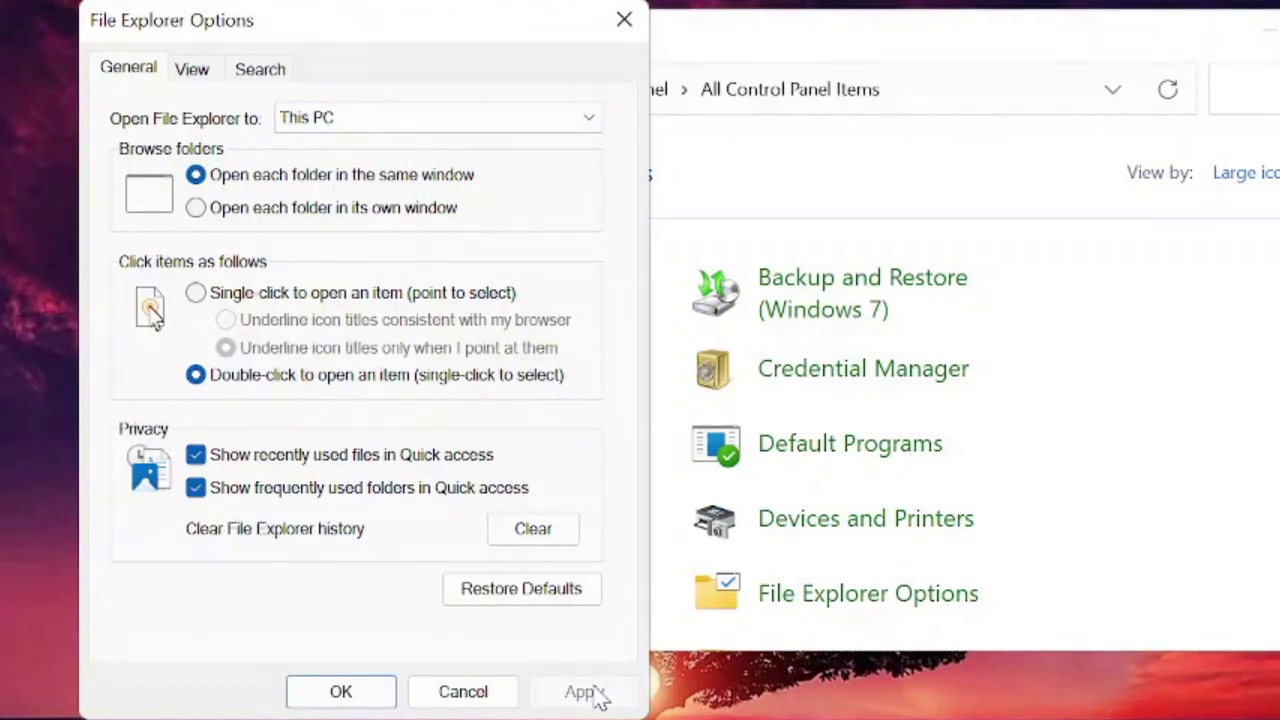
{"action": "left_click", "coordinate": [368, 692]}
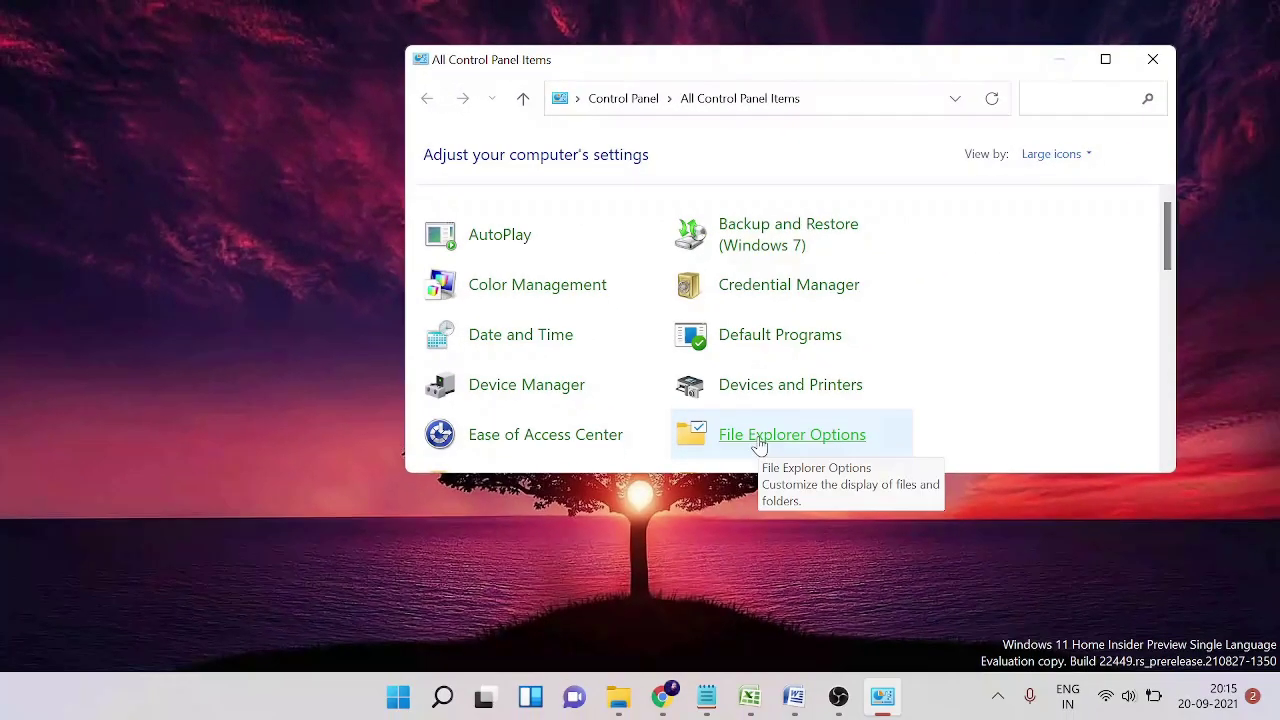
Clear the File Explorer history in File Explorer Options, confirm the dialog and close the Control Panel
{"action": "left_click", "coordinate": [760, 445]}
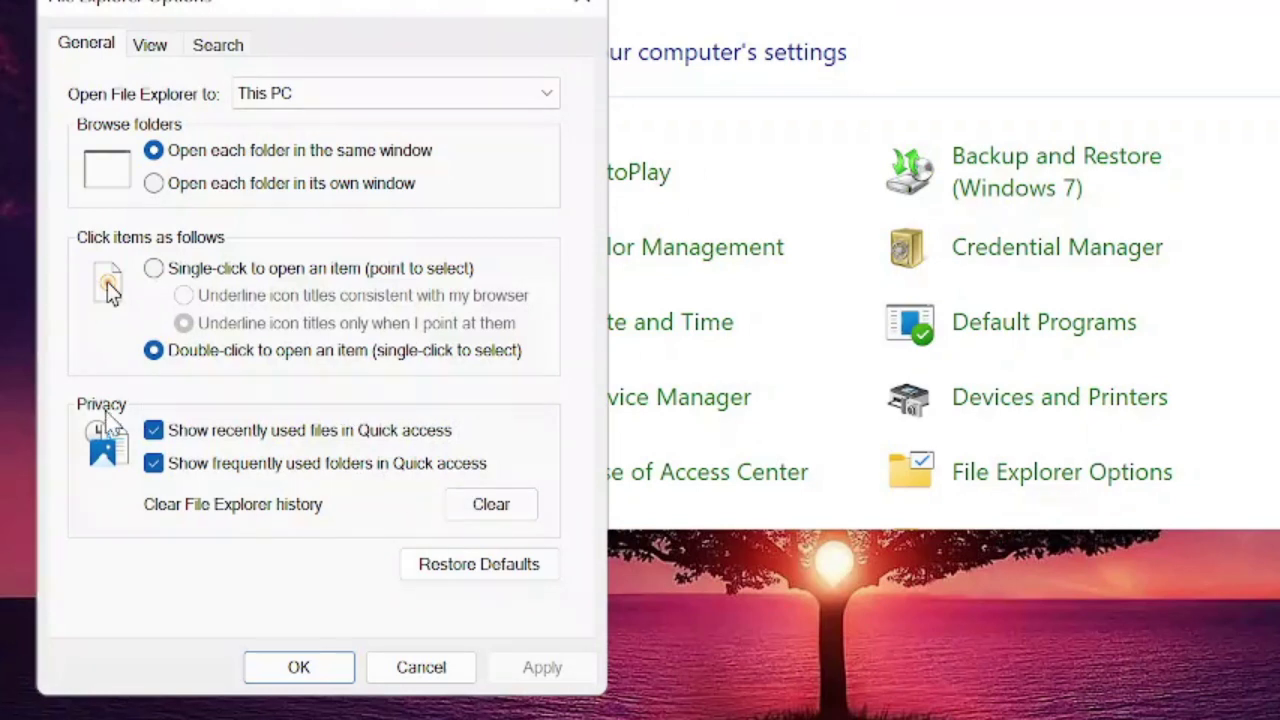
{"action": "left_click", "coordinate": [480, 506]}
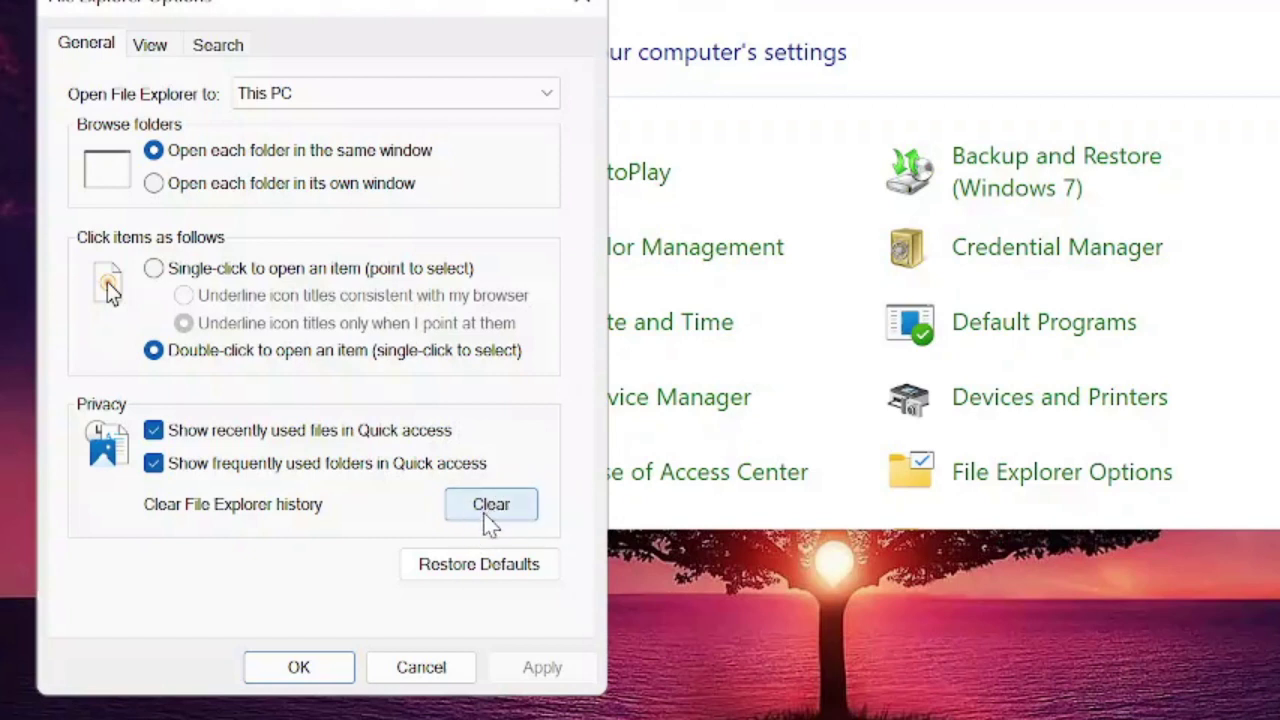
{"action": "left_click", "coordinate": [484, 515]}
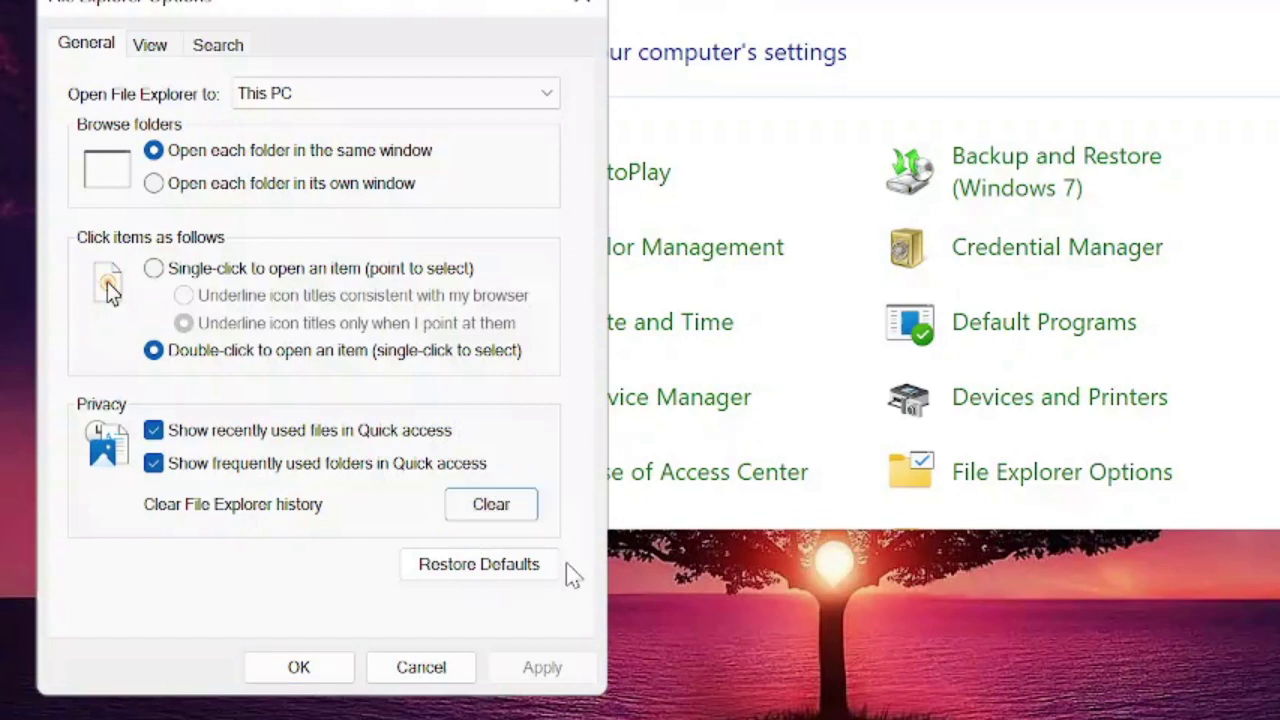
{"action": "left_click", "coordinate": [507, 527]}
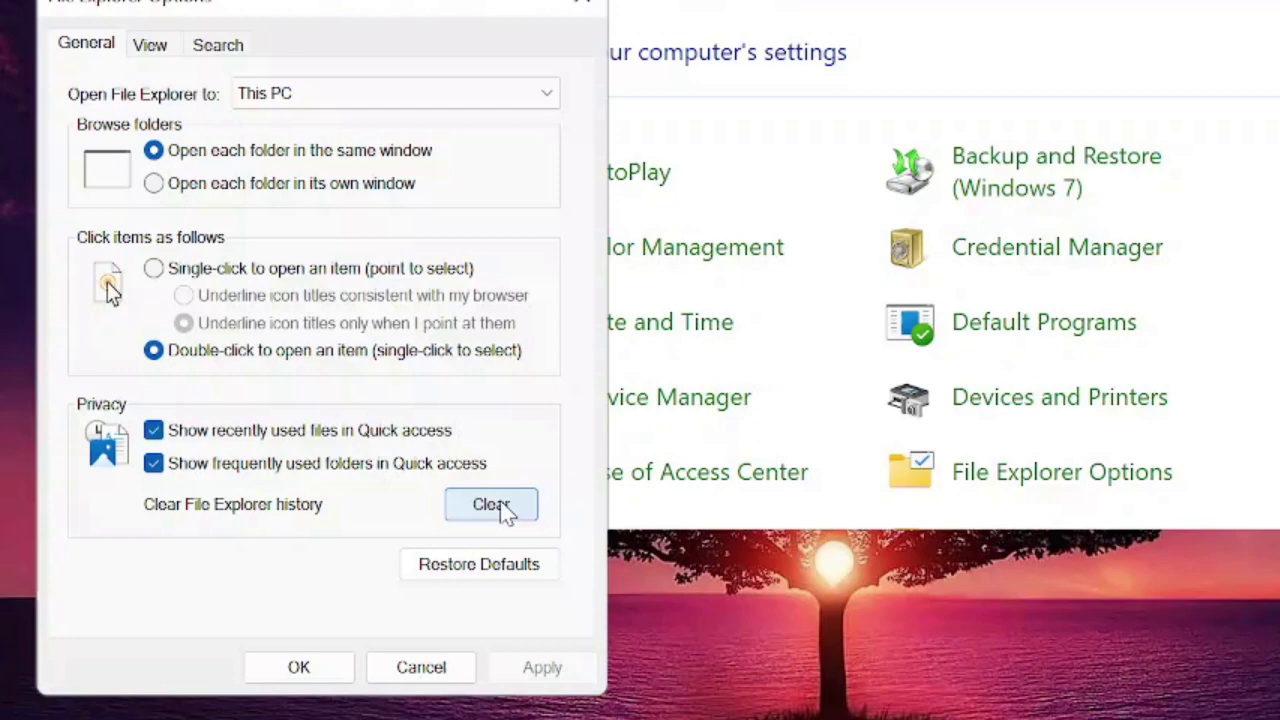
{"action": "left_click", "coordinate": [505, 518]}
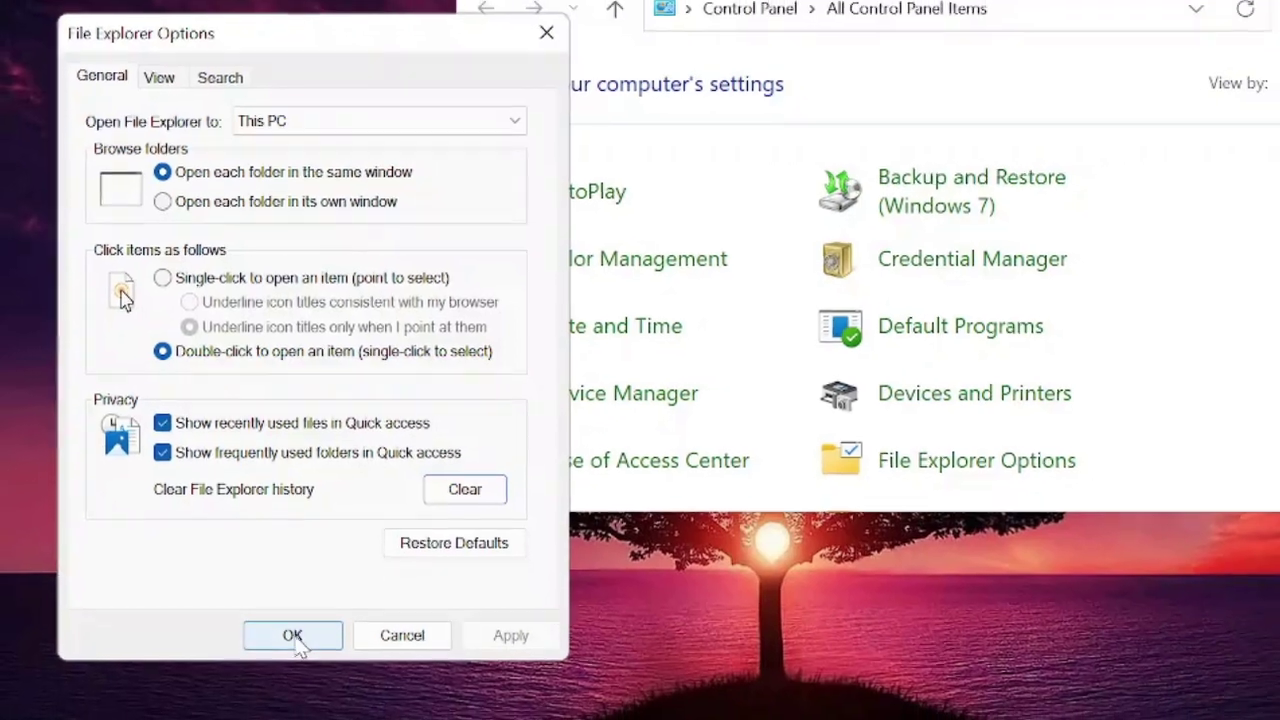
{"action": "left_click", "coordinate": [295, 640]}
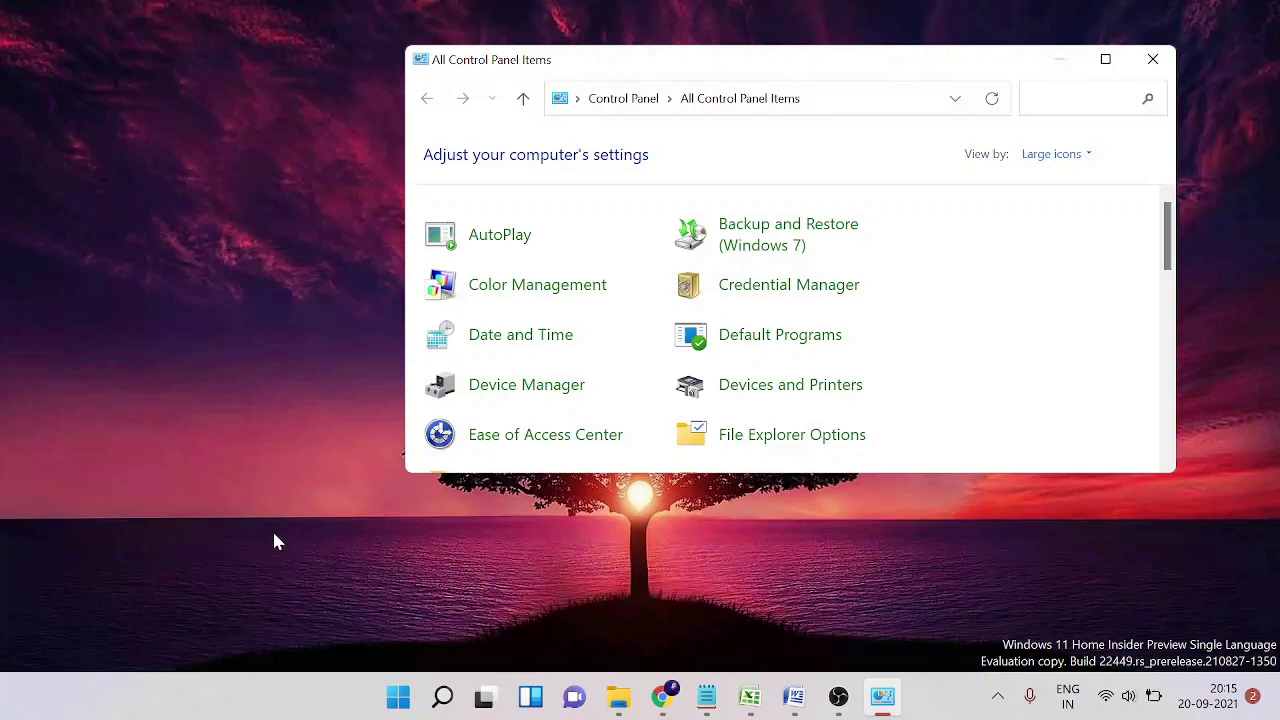
{"action": "left_click", "coordinate": [1152, 59]}
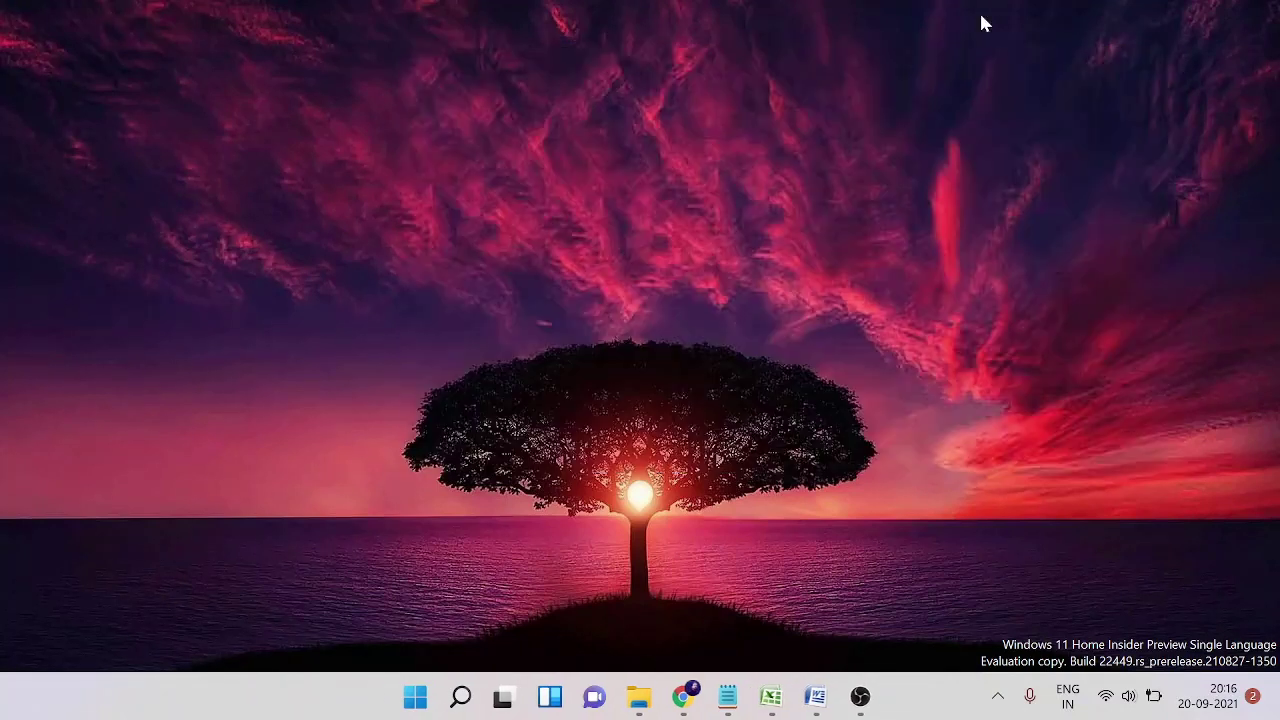
Check for available Windows updates in the system settings and close the Settings window
{"action": "left_click", "coordinate": [456, 705]}
{"action": "type", "text": "update"}
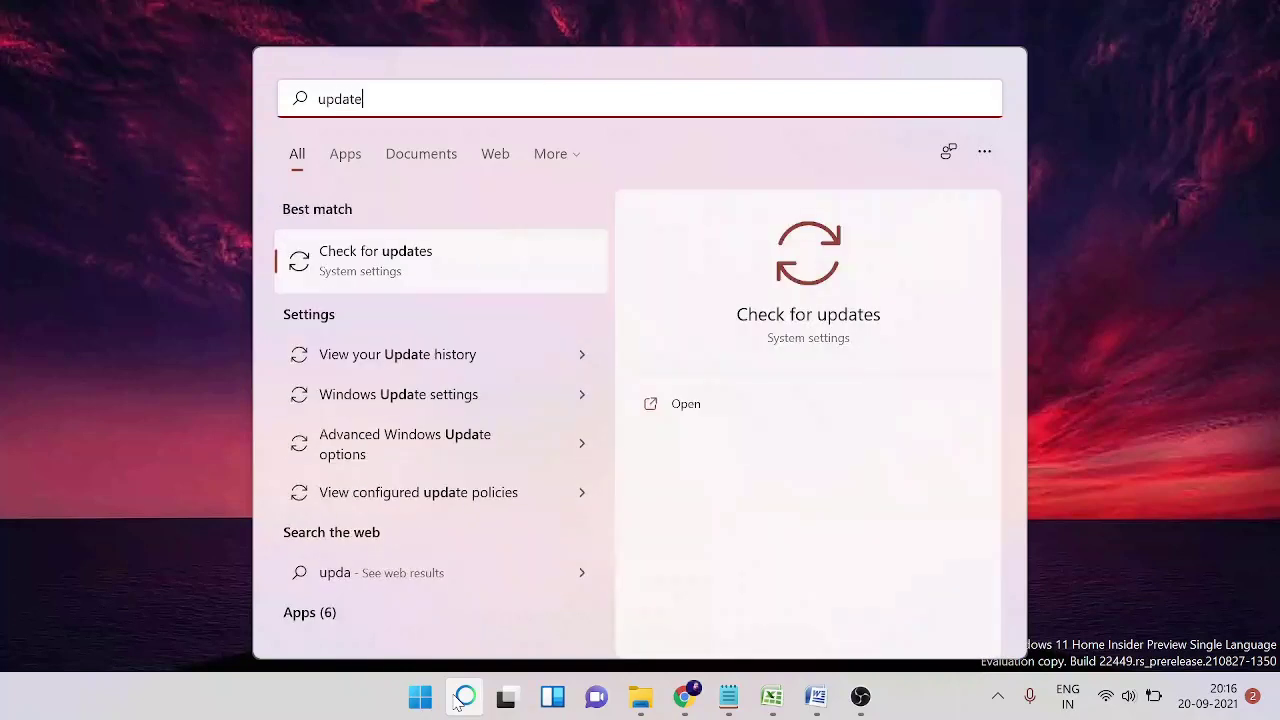
{"action": "left_click", "coordinate": [370, 264]}
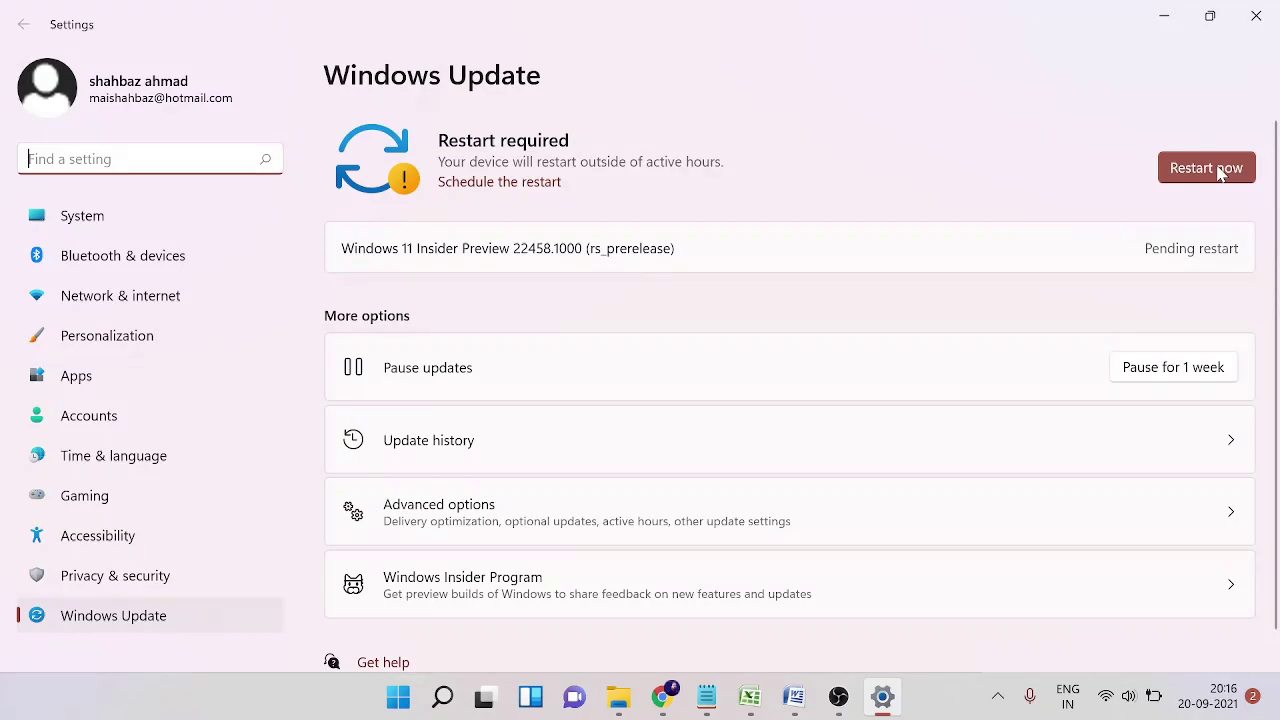
{"action": "left_click", "coordinate": [1256, 15]}
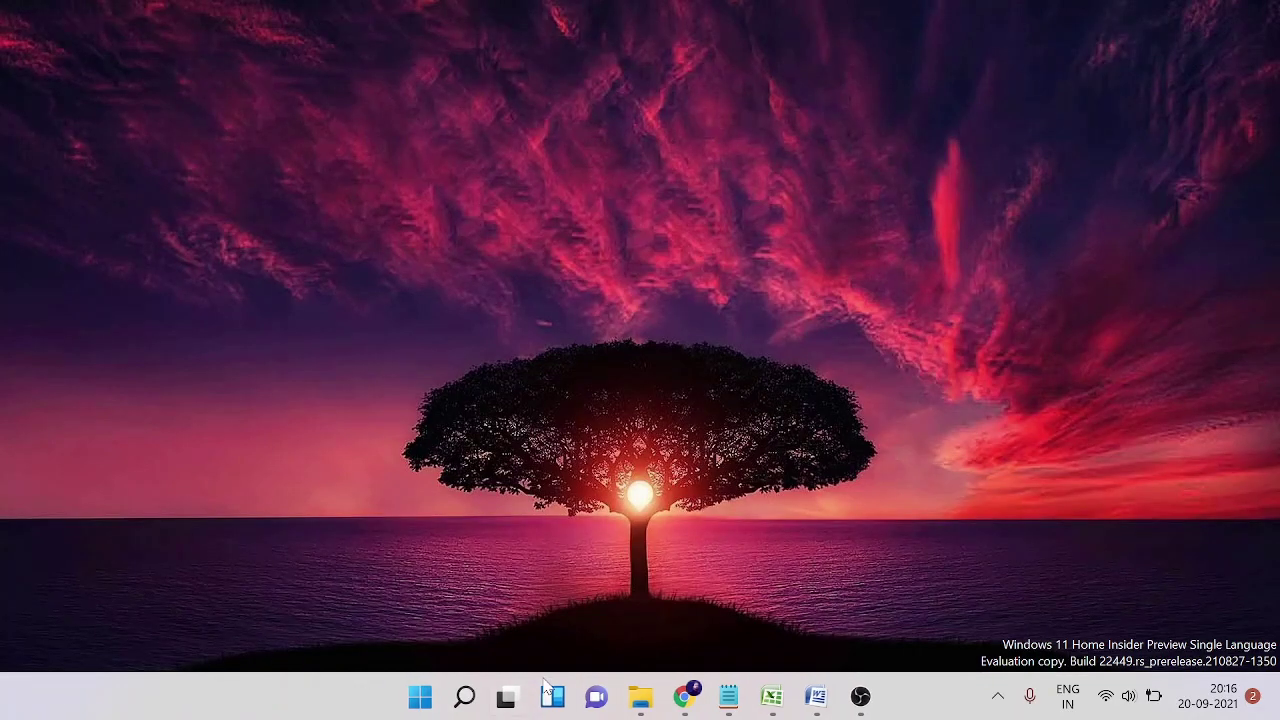
Run sfc /scannow in a Command Prompt with administrator rights and close the window
{"action": "left_click", "coordinate": [465, 695]}
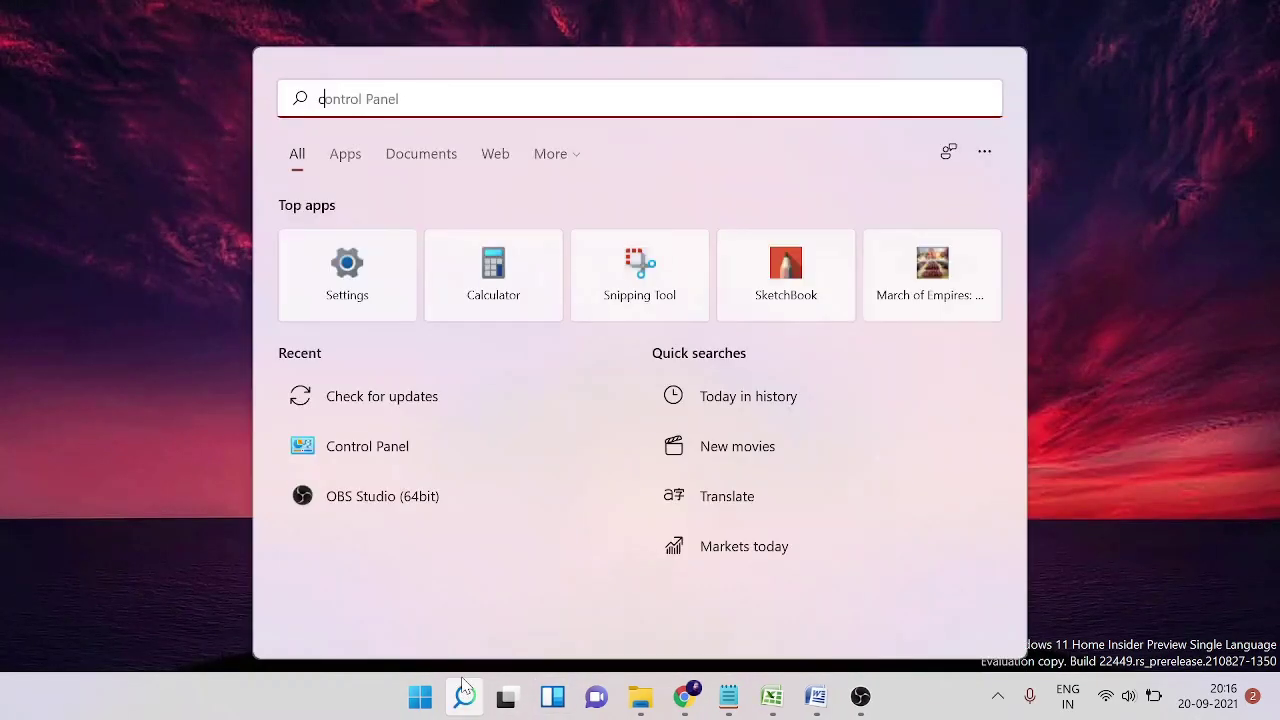
{"action": "type", "text": "cmd"}
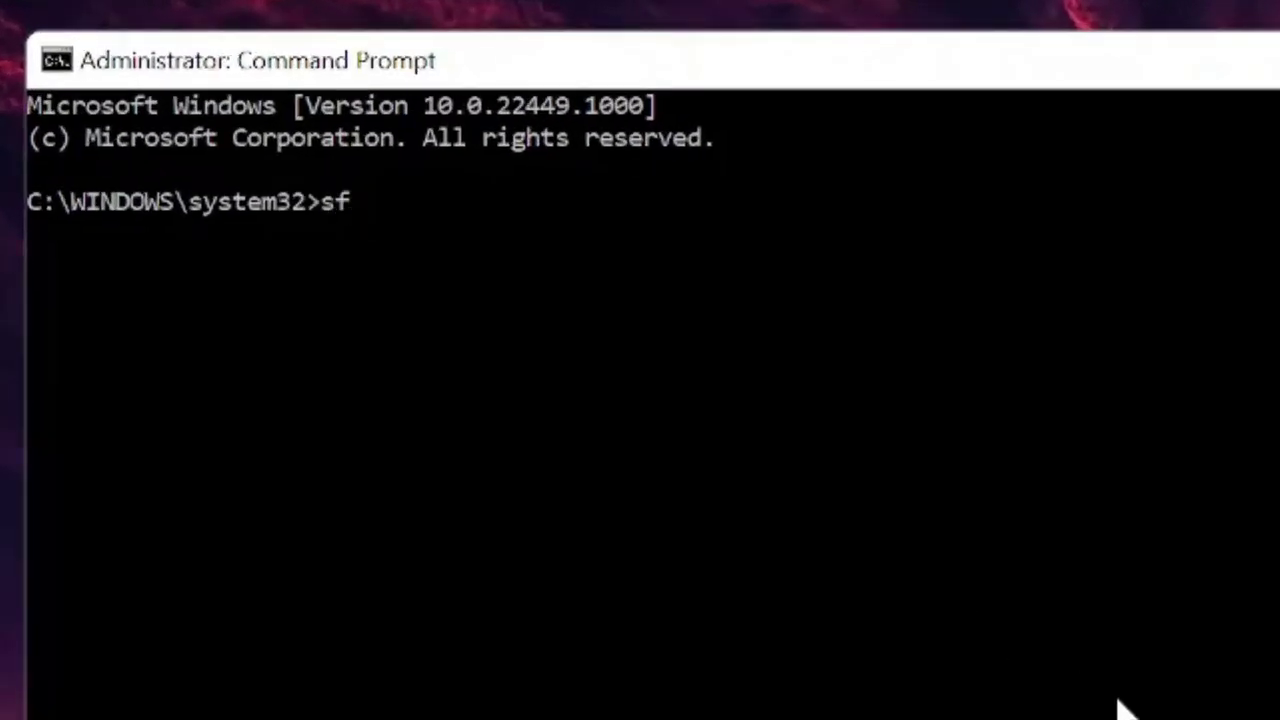
{"action": "type", "text": "c /scam"}
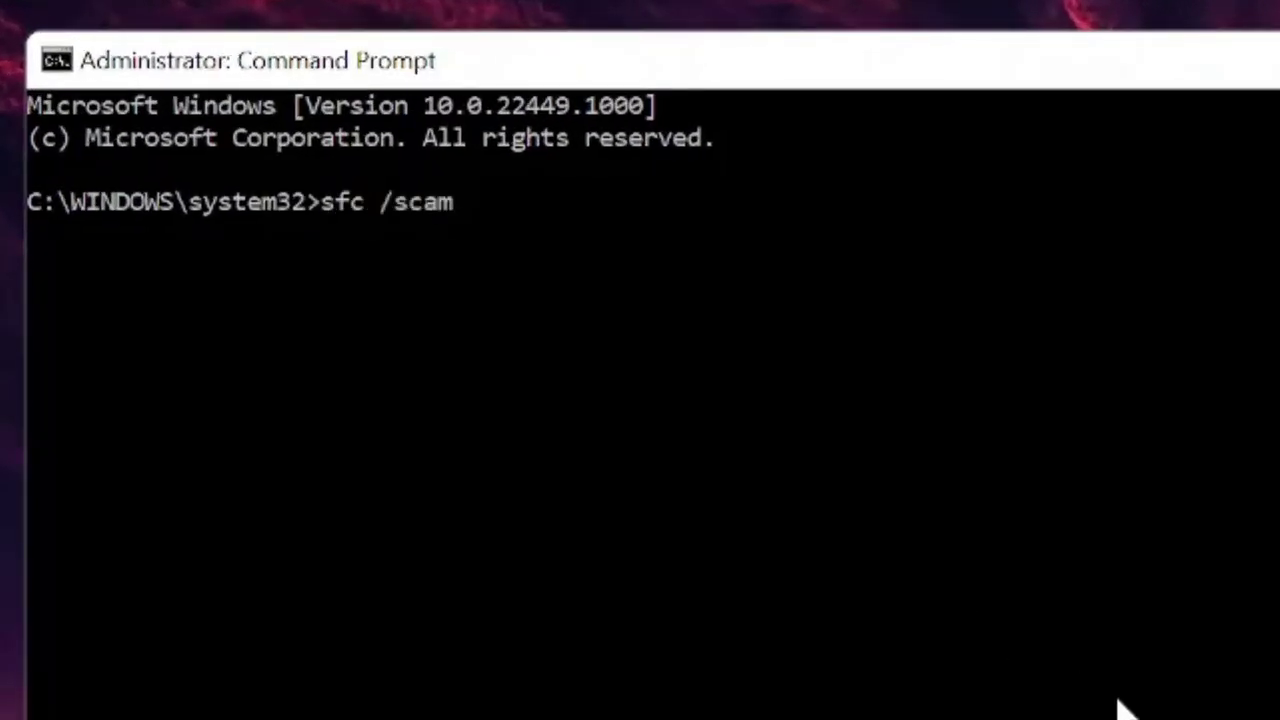
{"action": "key", "text": "BackSpace"}
{"action": "type", "text": "nnow"}
{"action": "key", "text": "Return"}
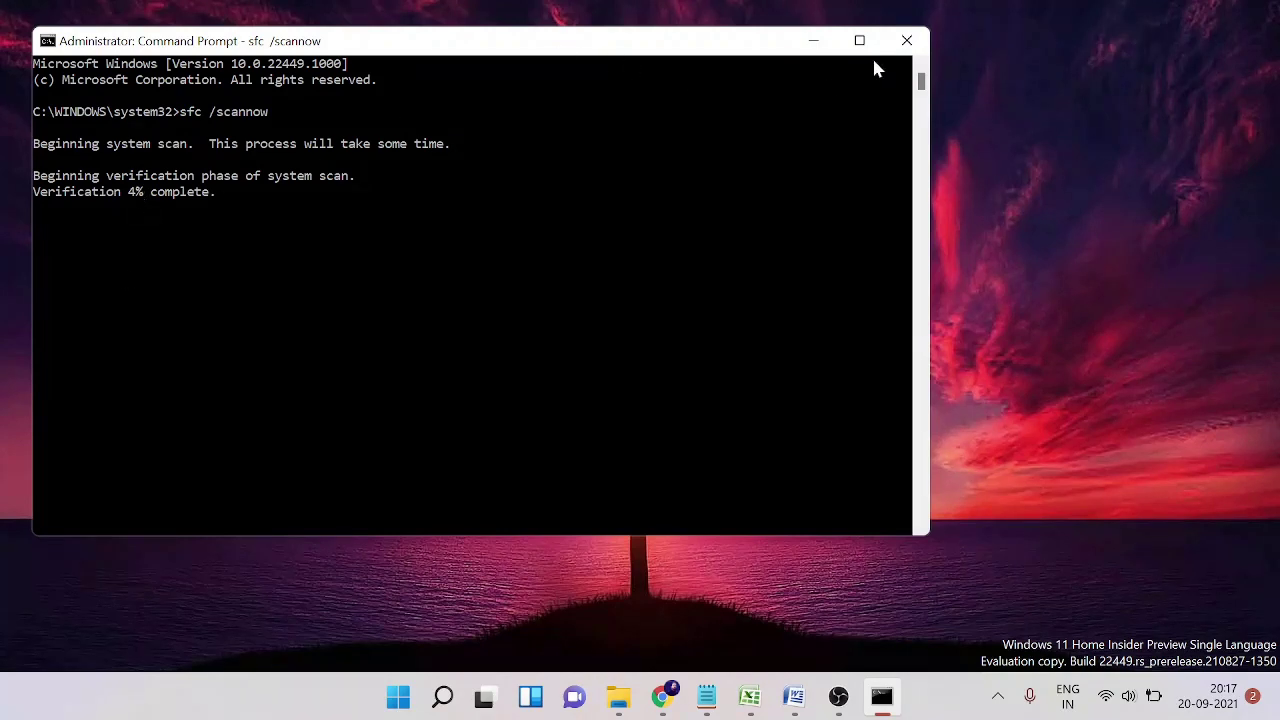
{"action": "left_click", "coordinate": [905, 42]}
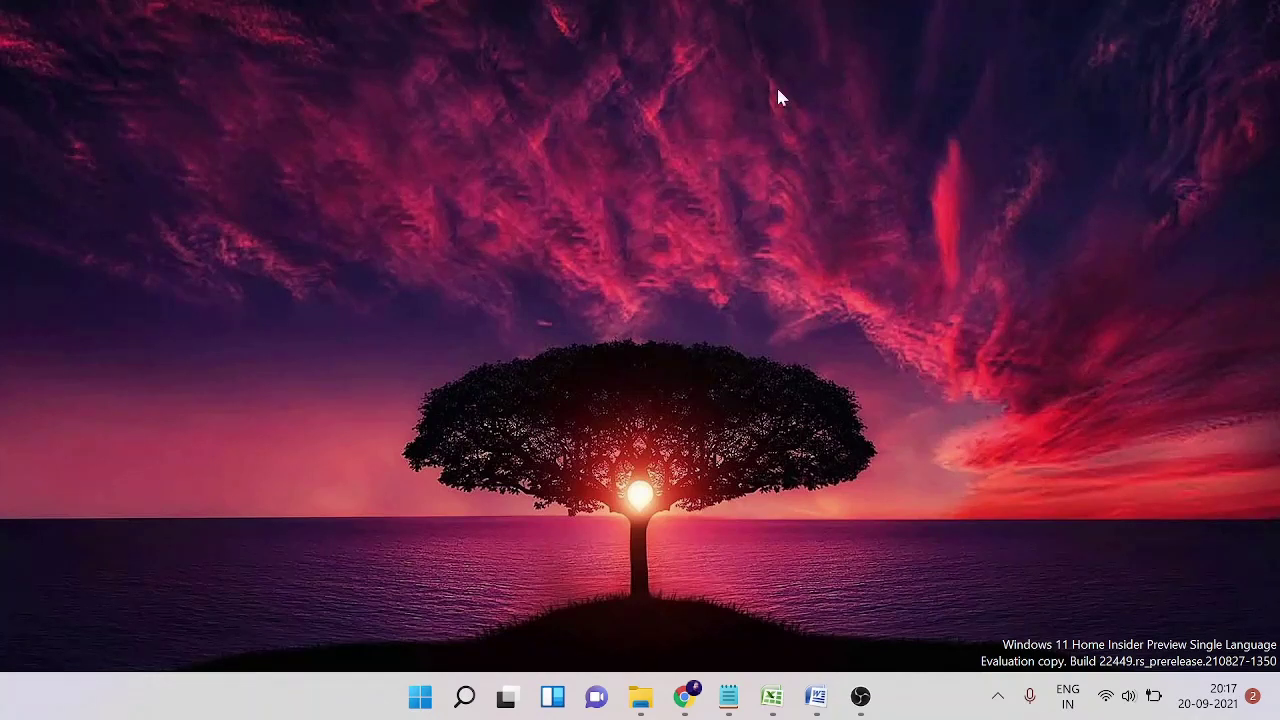
Run Repair-WindowsImage -Online -RestoreHealth in Windows PowerShell started as administrator
{"action": "left_click", "coordinate": [476, 700]}
{"action": "type", "text": "power"}
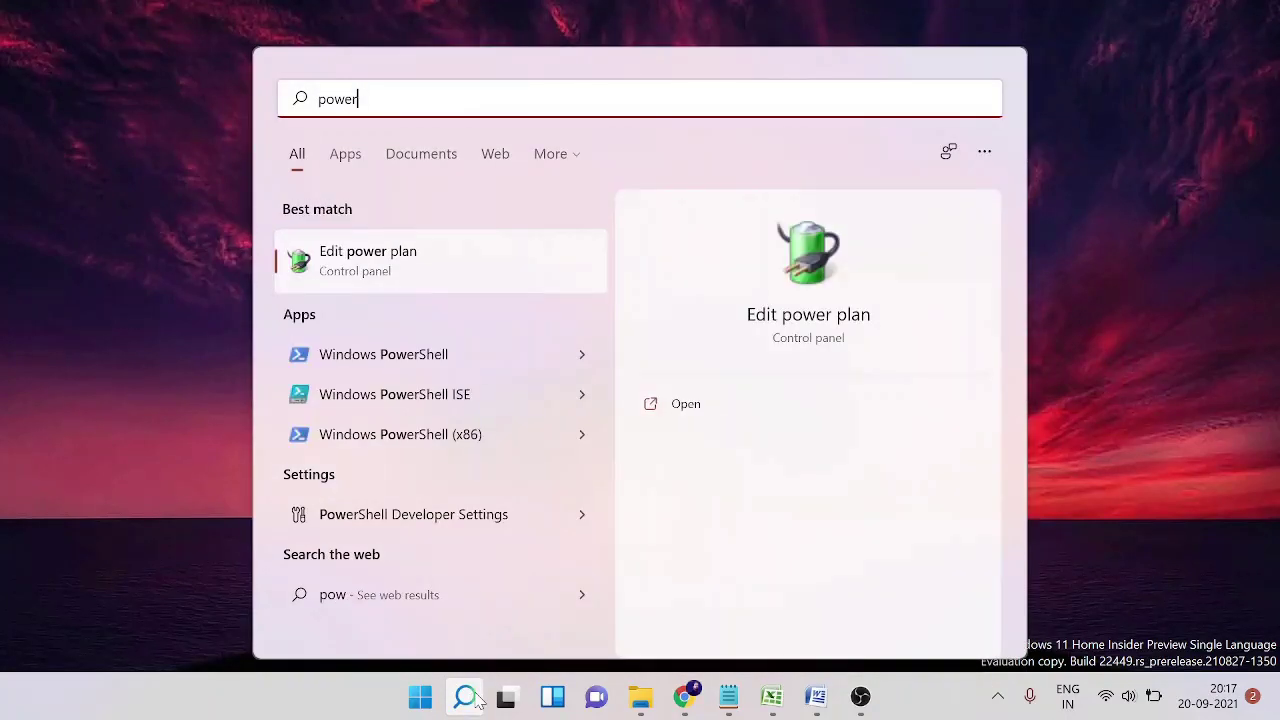
{"action": "type", "text": "shell"}
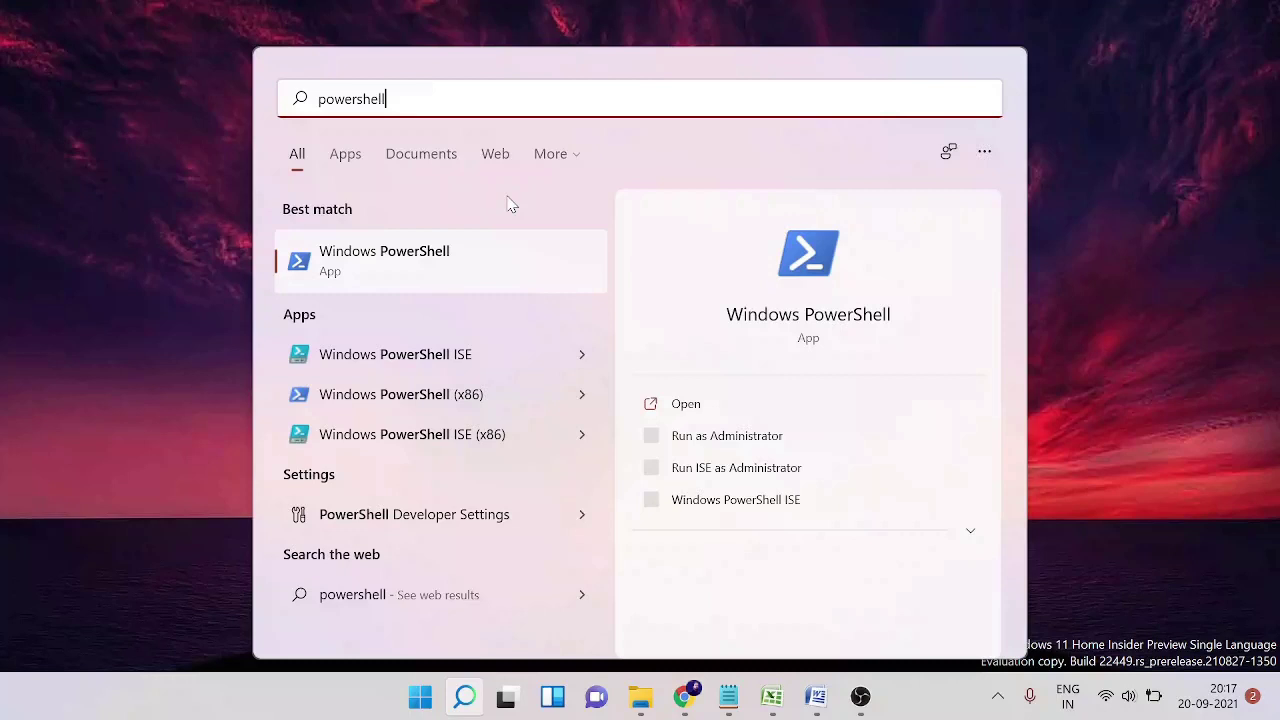
{"action": "left_click", "coordinate": [722, 440]}
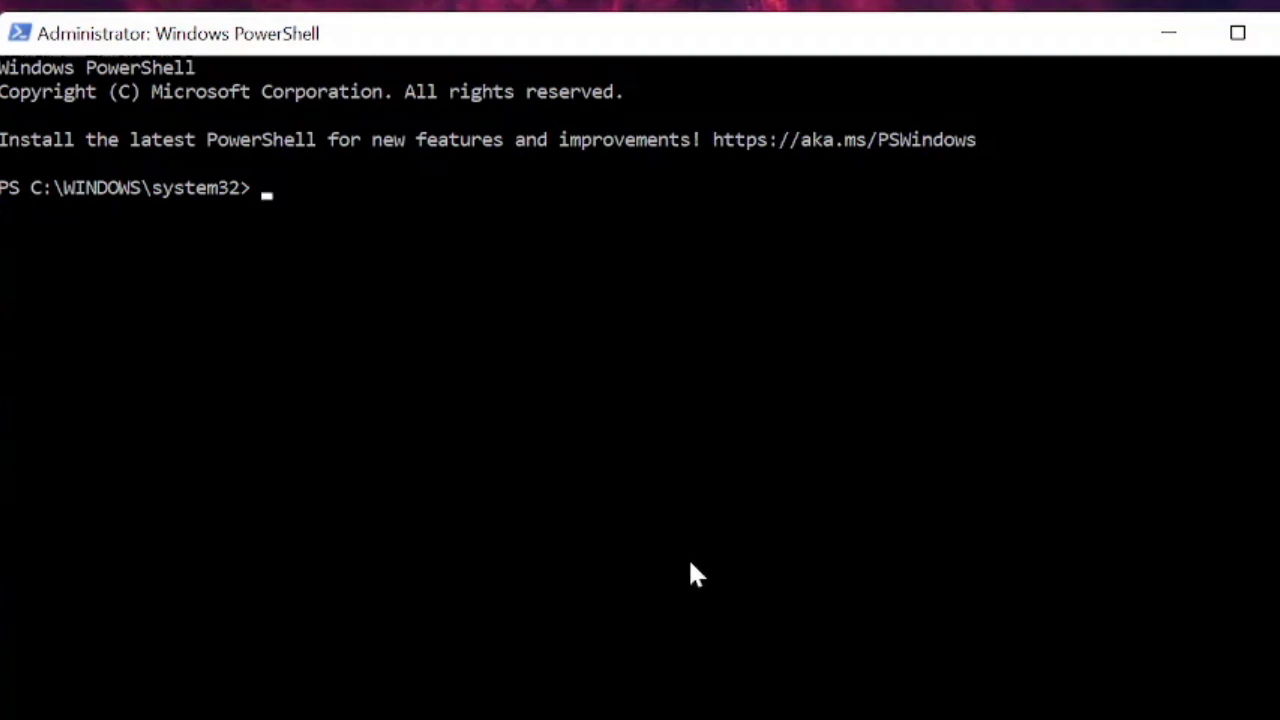
{"action": "right_click", "coordinate": [383, 226]}
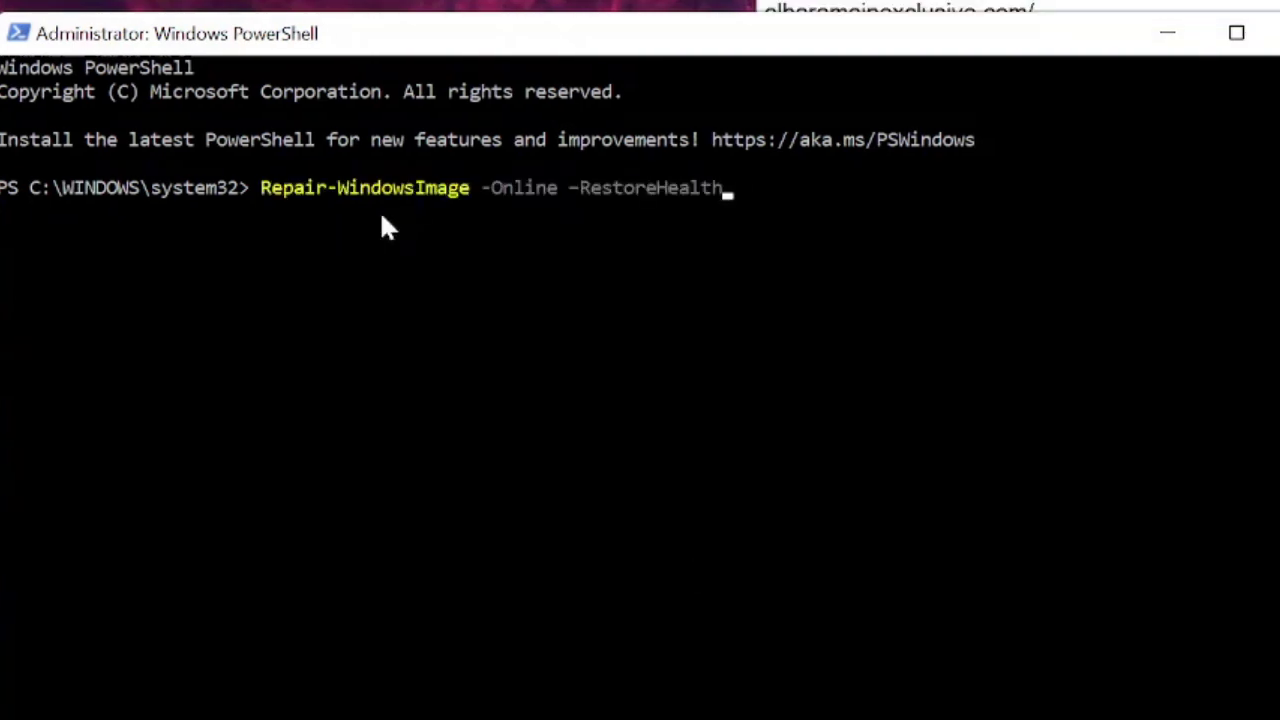
{"action": "key", "text": "Return"}
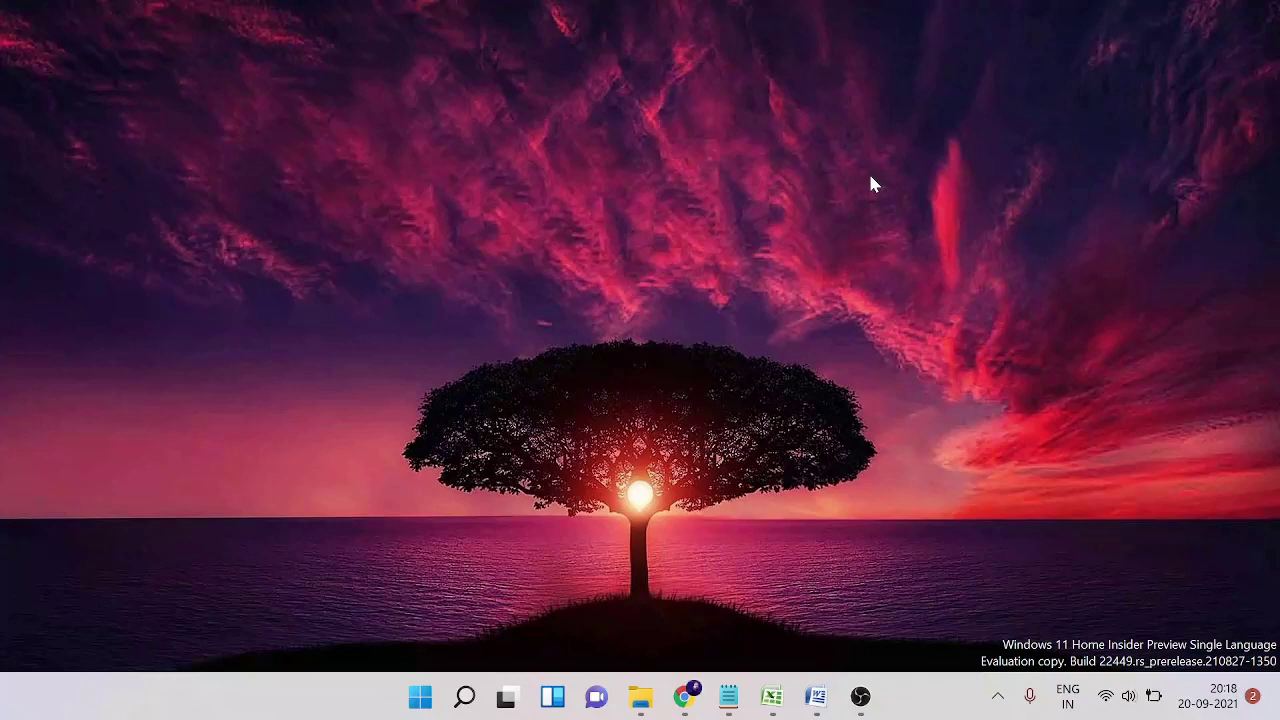
{"action": "left_click", "coordinate": [640, 697]}
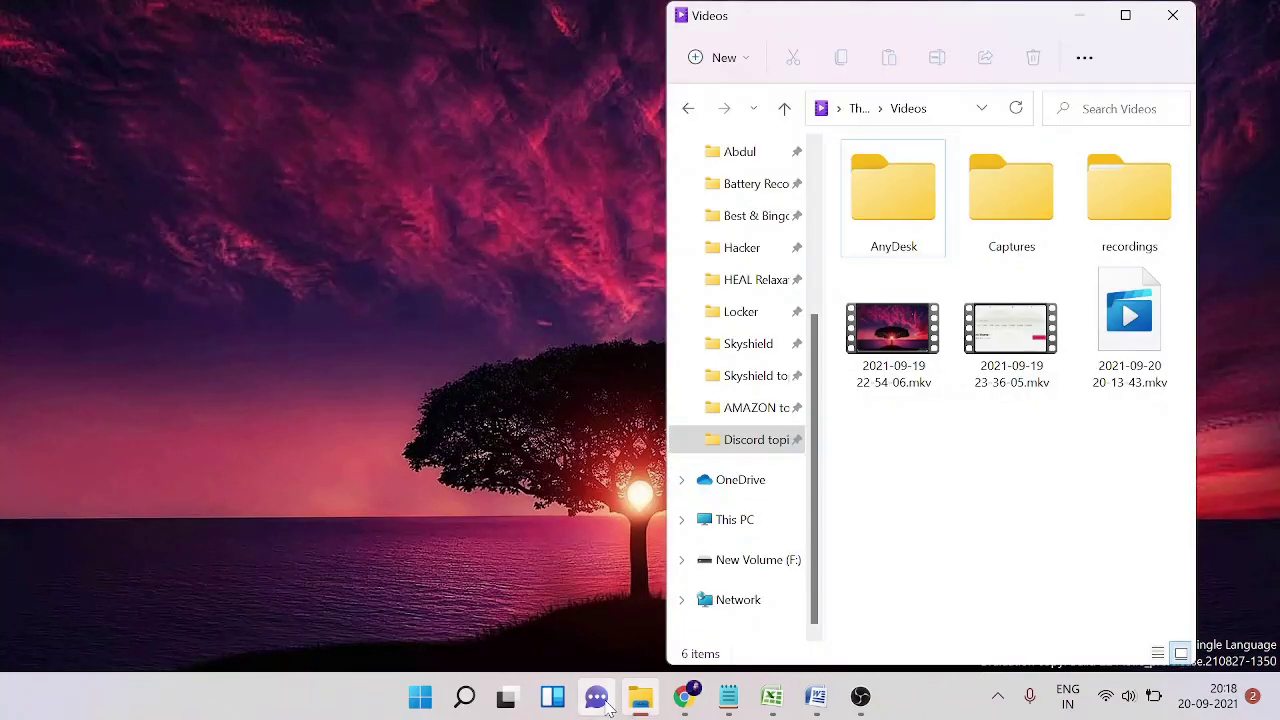
{"action": "left_click", "coordinate": [640, 697]}
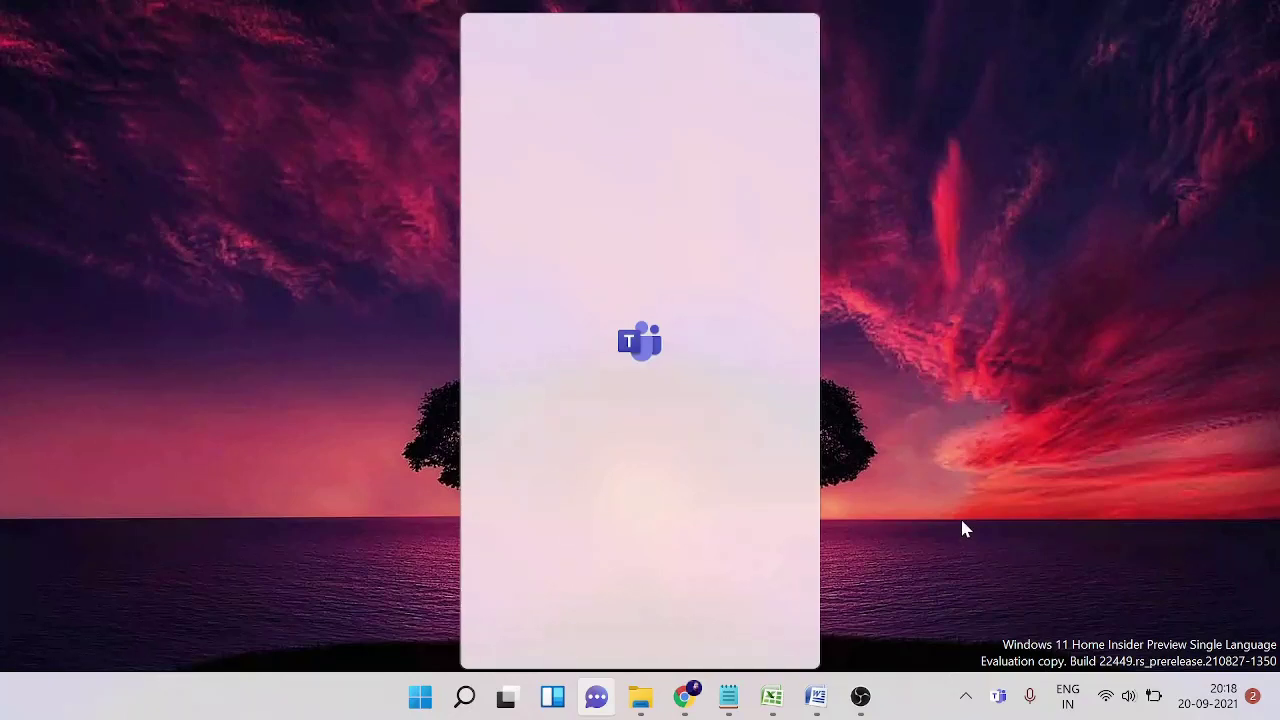
Restart the Windows Explorer process from Task Manager
{"action": "key", "text": "ctrl+shift+Escape"}
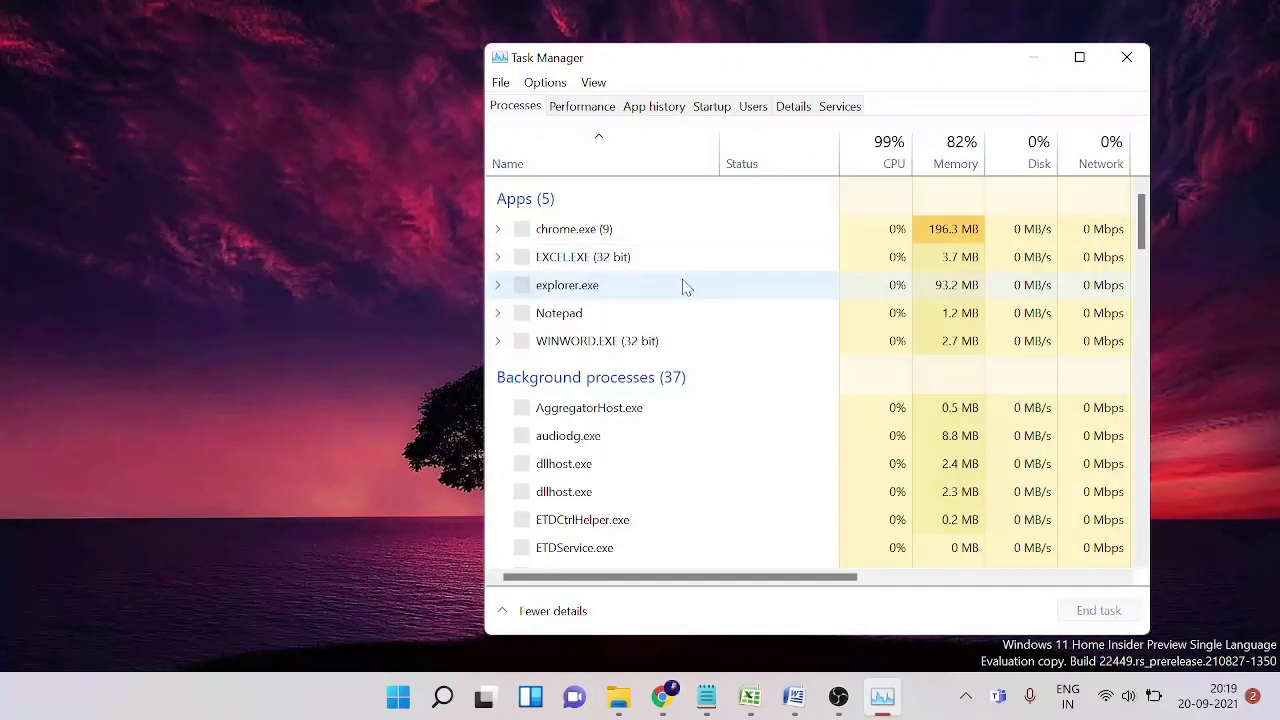
{"action": "left_click", "coordinate": [618, 290]}
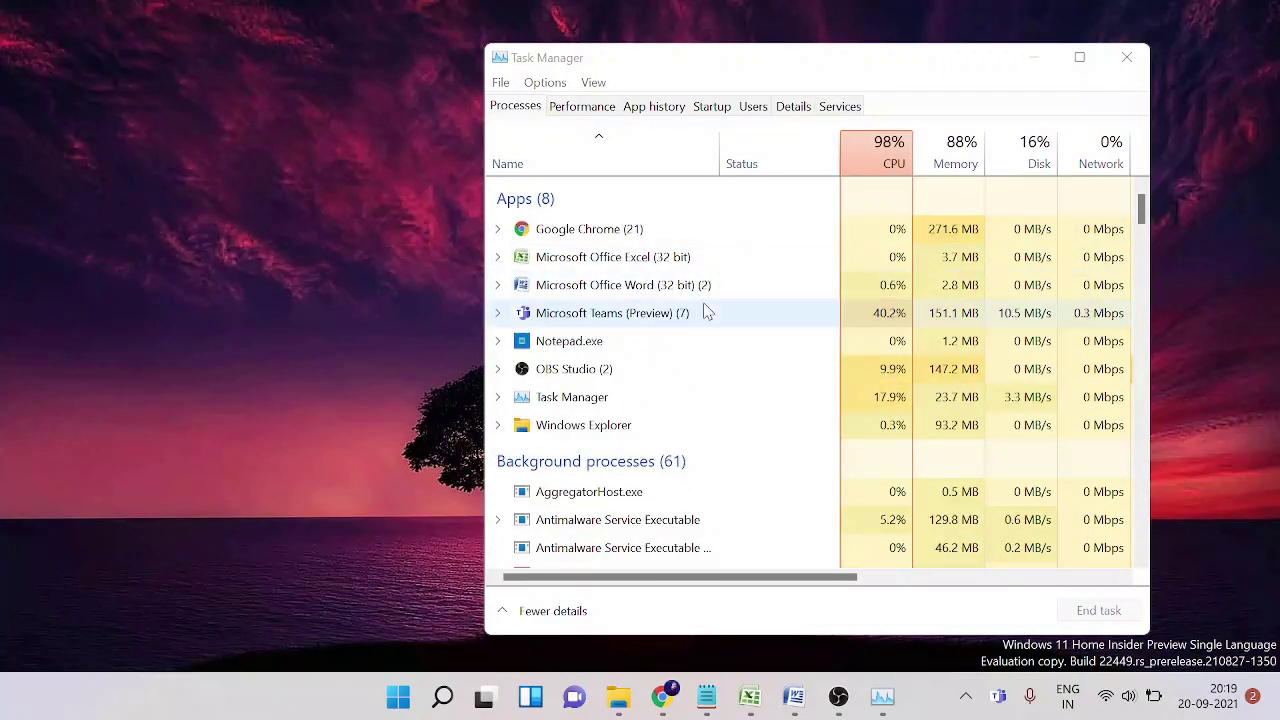
{"action": "left_click", "coordinate": [612, 428]}
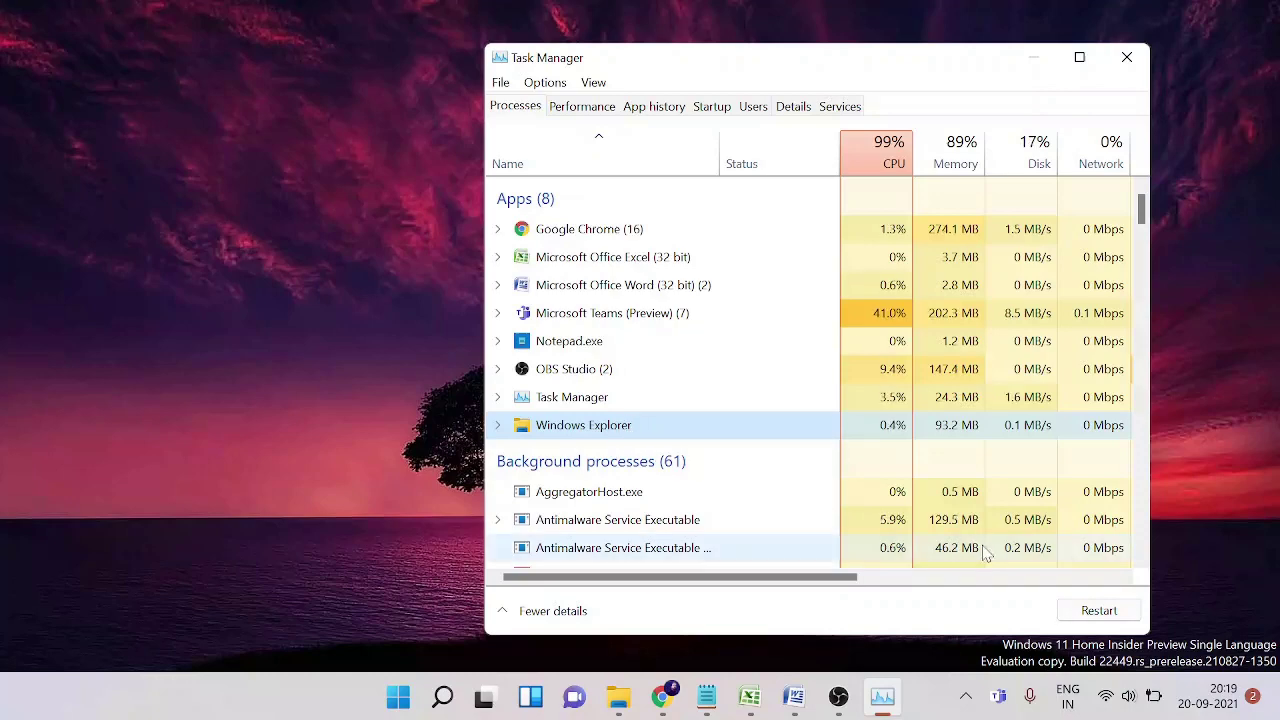
{"action": "left_click", "coordinate": [1098, 612]}
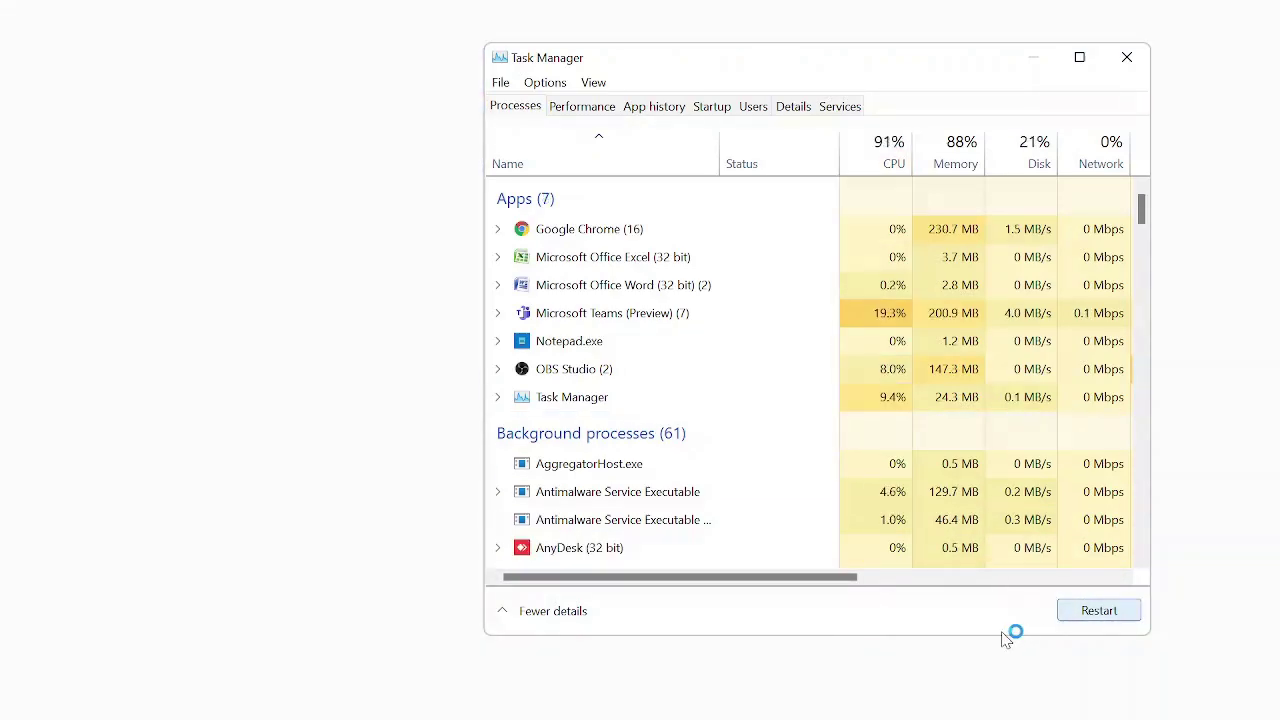